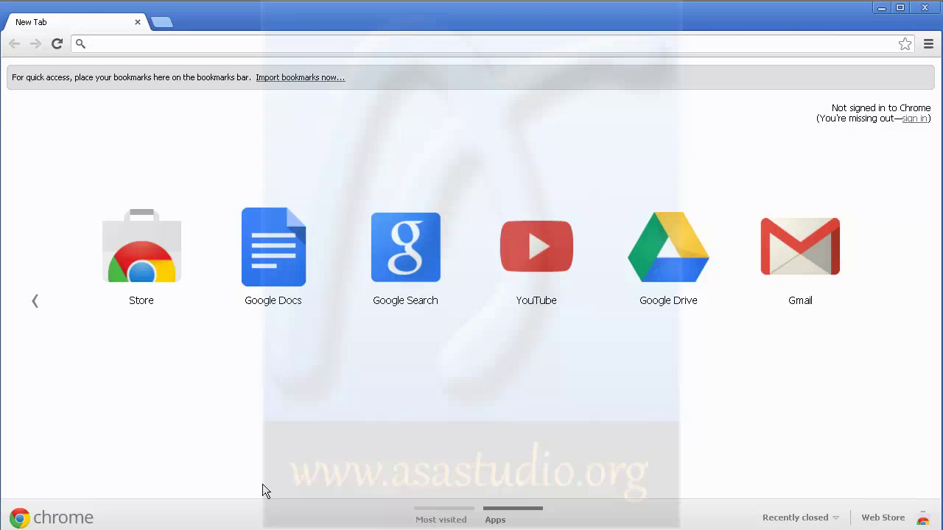
Go to google.com and search for 'unity3d download'
{"action": "type", "text": "go"}
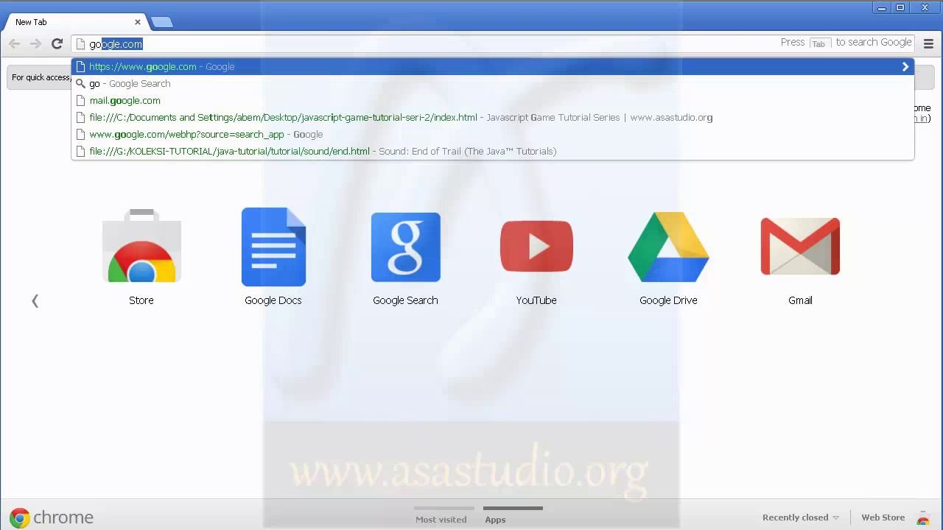
{"action": "type", "text": "ogle.com"}
{"action": "key", "text": "Return"}
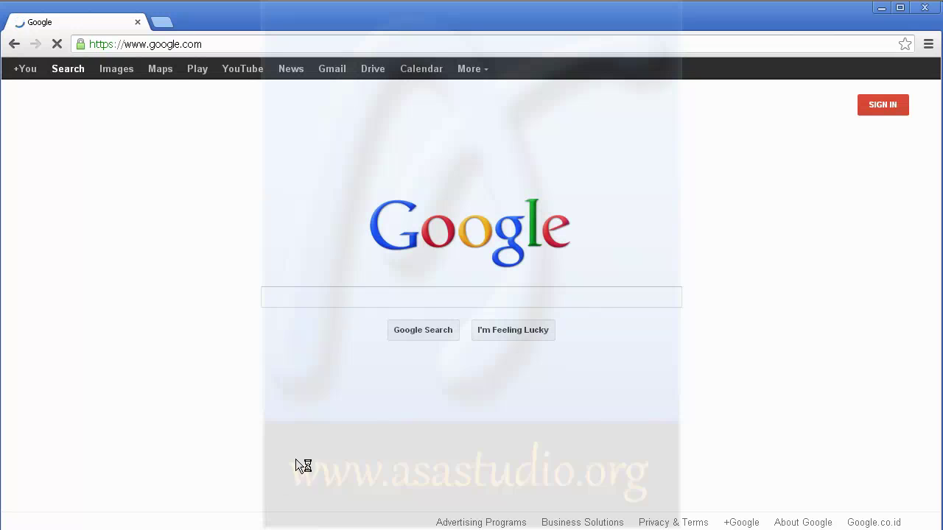
{"action": "left_click", "coordinate": [322, 297]}
{"action": "type", "text": "unity3d download"}
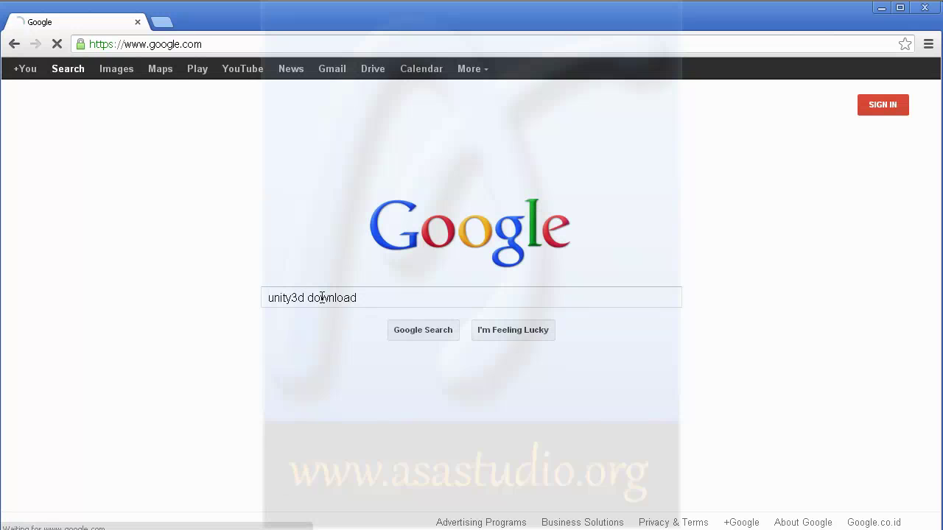
{"action": "key", "text": "Return"}
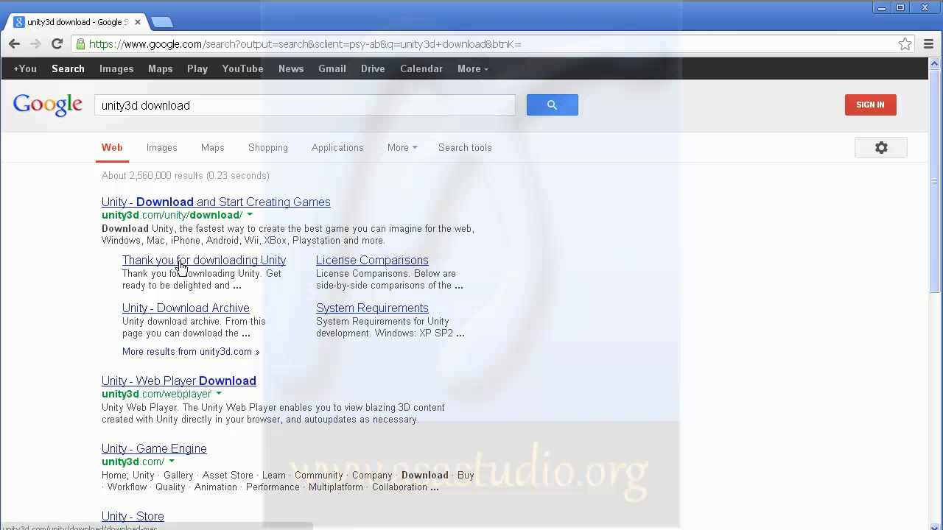
Open the 'Thank you for downloading Unity' result and scroll down the page
{"action": "left_click", "coordinate": [181, 263]}
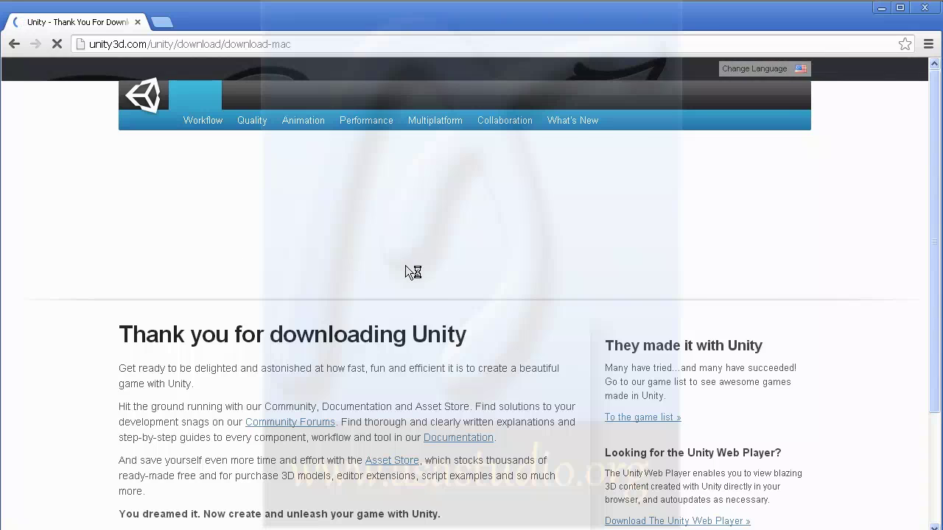
{"action": "scroll", "coordinate": [405, 266], "scroll_direction": "down", "scroll_amount": 1}
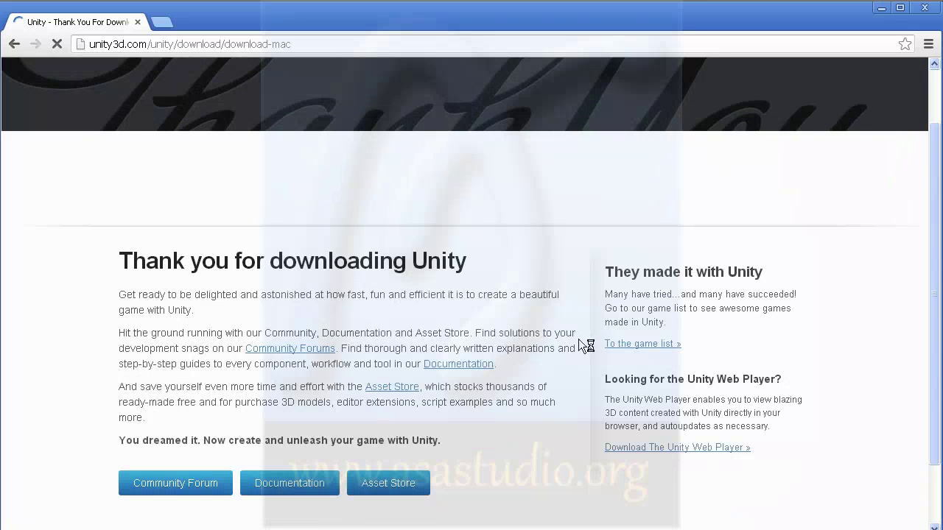
{"action": "scroll", "coordinate": [578, 337], "scroll_direction": "down", "scroll_amount": 2}
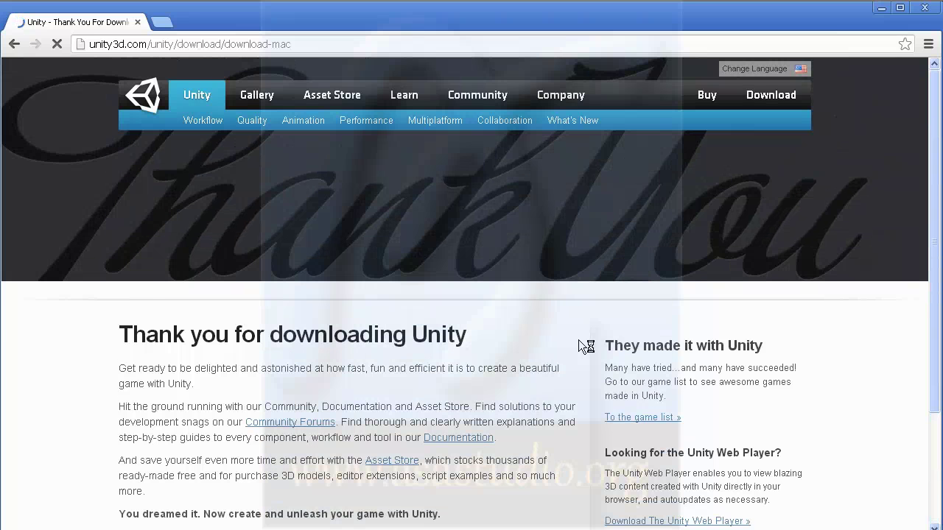
From Unity's Download page, start the Unity 4.2 Windows download and show all downloads
{"action": "left_click", "coordinate": [774, 97]}
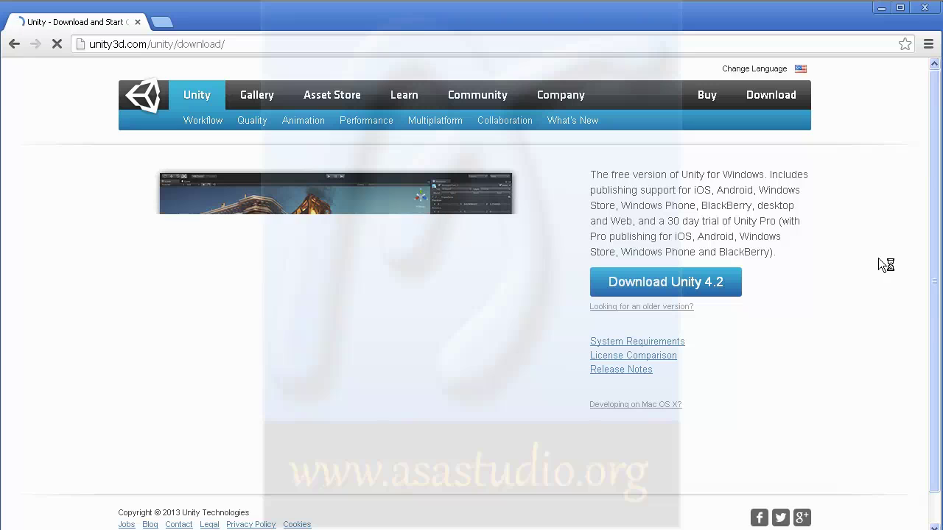
{"action": "scroll", "coordinate": [878, 258], "scroll_direction": "down", "scroll_amount": 1}
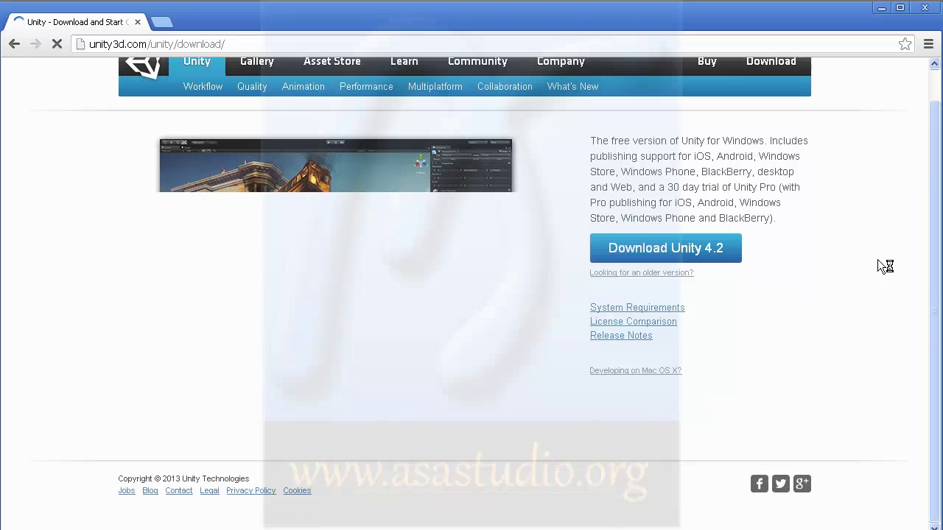
{"action": "scroll", "coordinate": [877, 259], "scroll_direction": "up", "scroll_amount": 1}
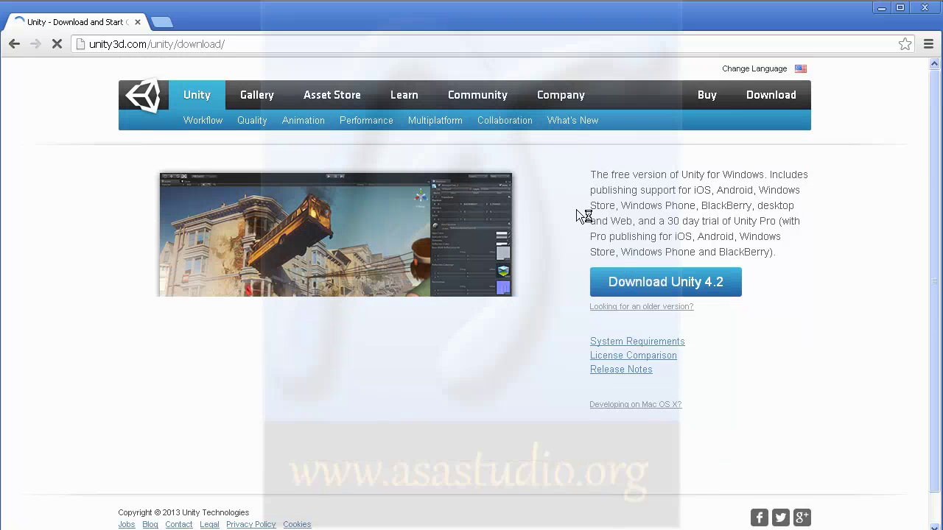
{"action": "left_click", "coordinate": [644, 286]}
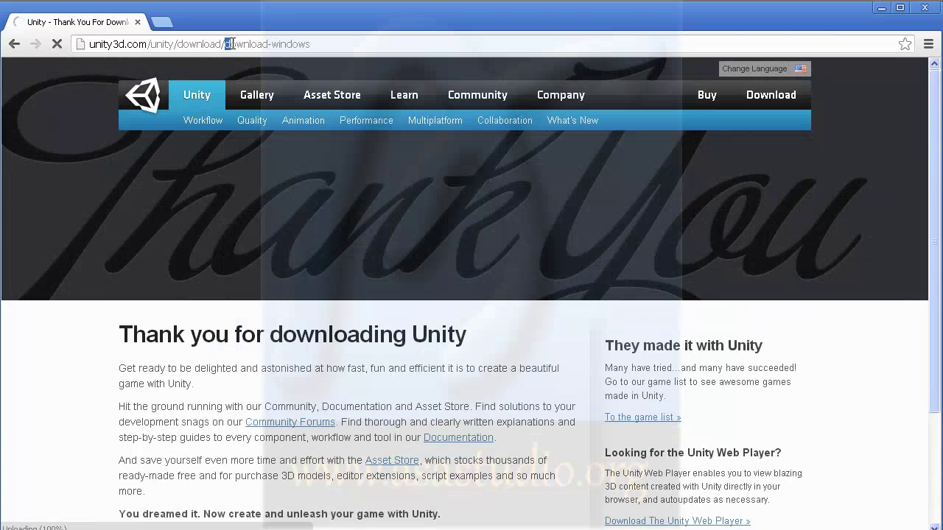
{"action": "left_click_drag", "start_coordinate": [226, 44], "coordinate": [312, 44]}
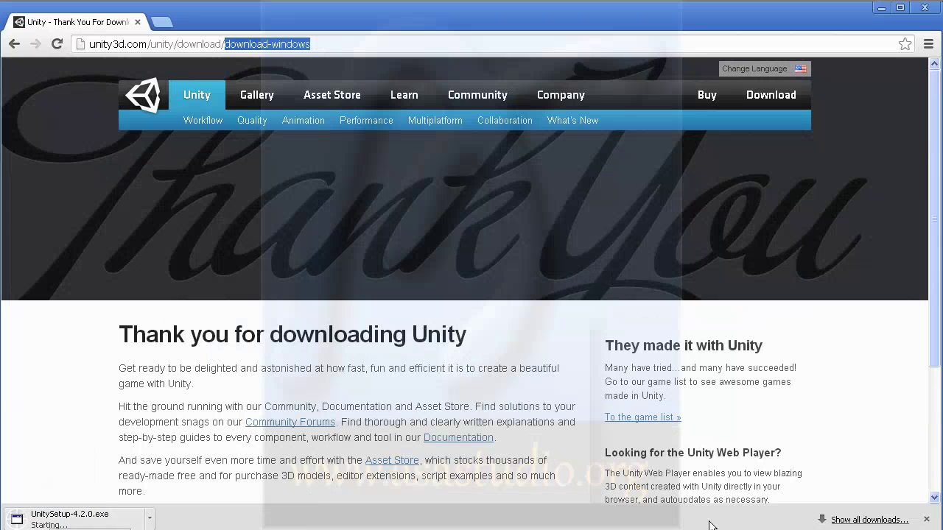
{"action": "left_click", "coordinate": [871, 521]}
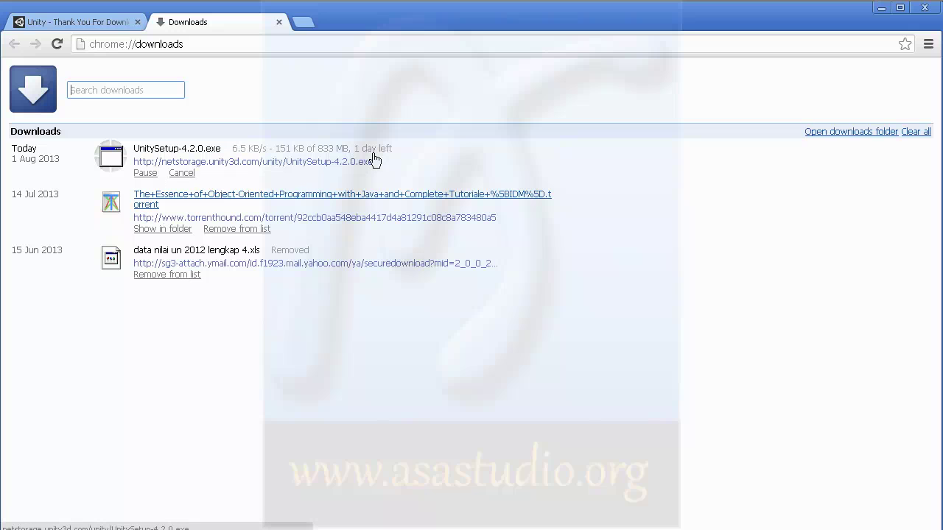
Cancel UnitySetup-4.2.0.exe, remove it from the list, and return to the Unity - Thank You tab
{"action": "left_click", "coordinate": [184, 176]}
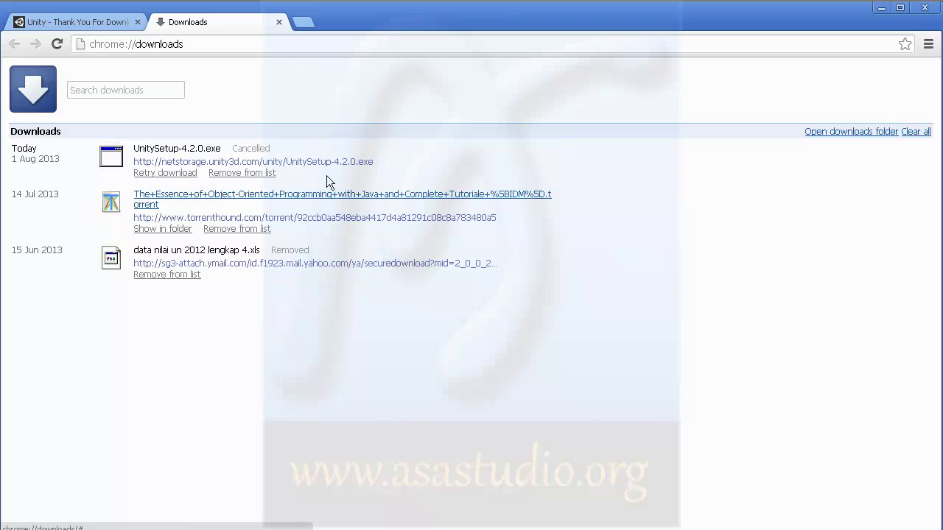
{"action": "left_click", "coordinate": [252, 174]}
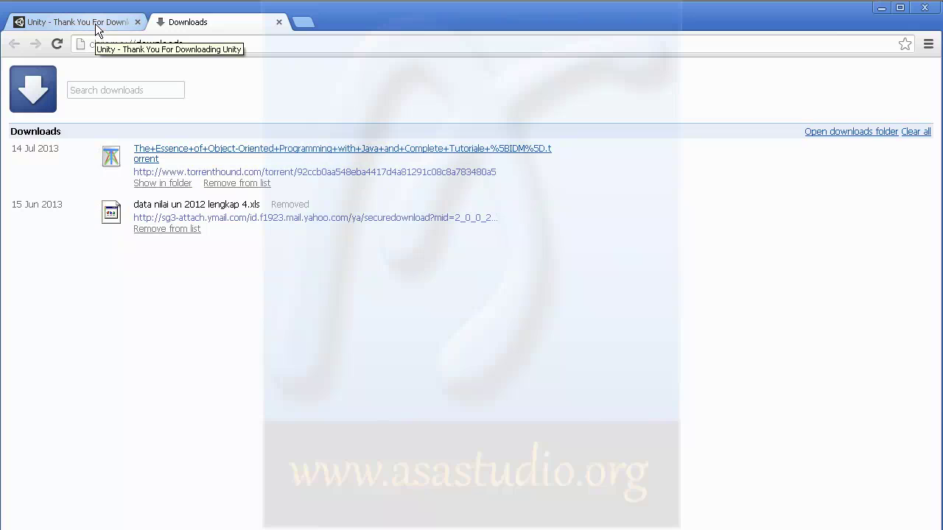
{"action": "left_click", "coordinate": [95, 23]}
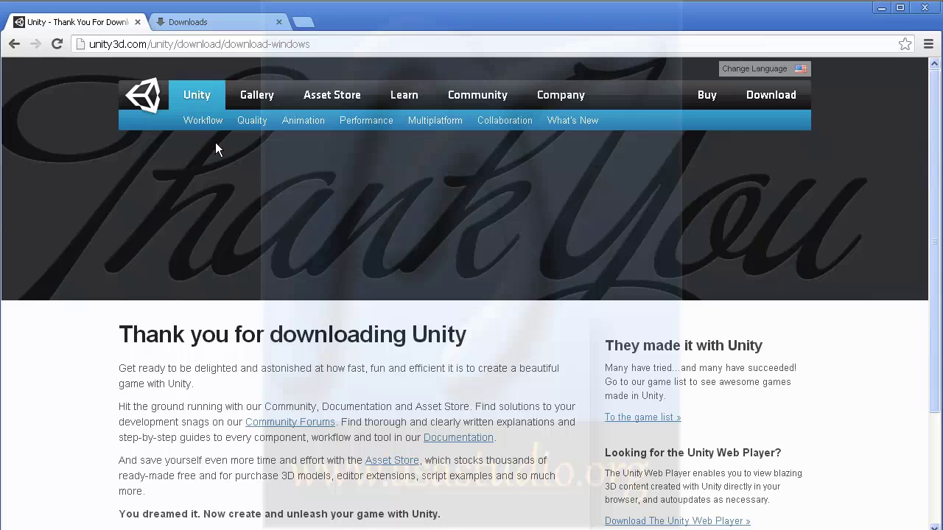
Launch Unity from Start > Programs > Unity
{"action": "key", "text": "super"}
{"action": "mouse_move", "coordinate": [131, 387]}
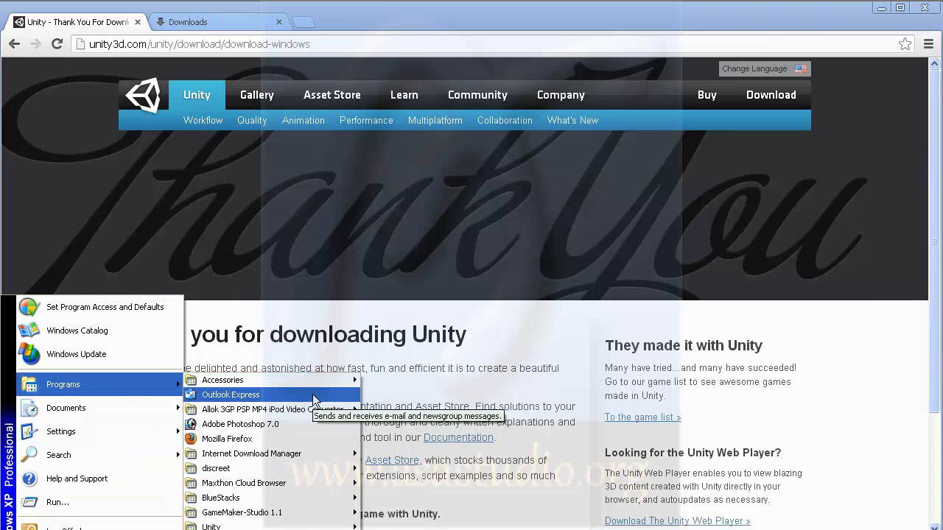
{"action": "mouse_move", "coordinate": [317, 526]}
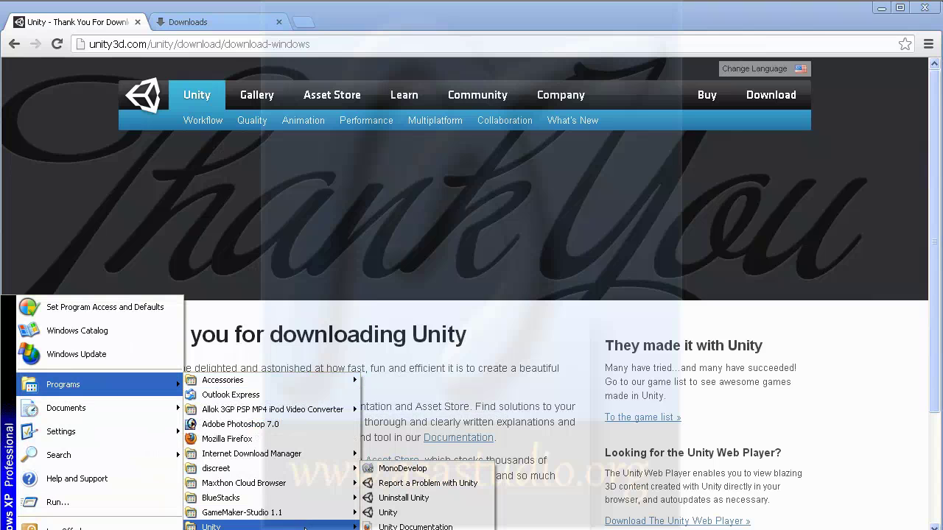
{"action": "left_click", "coordinate": [398, 515]}
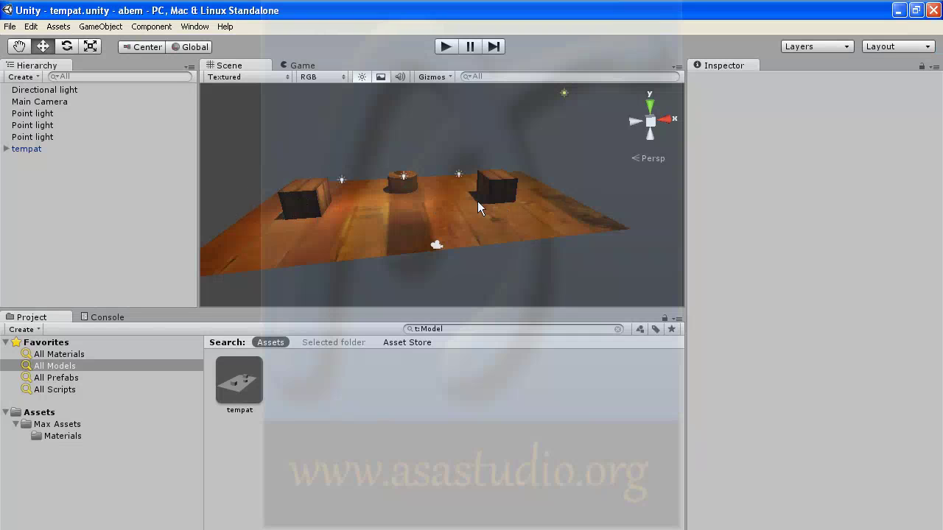
{"action": "left_click", "coordinate": [365, 210]}
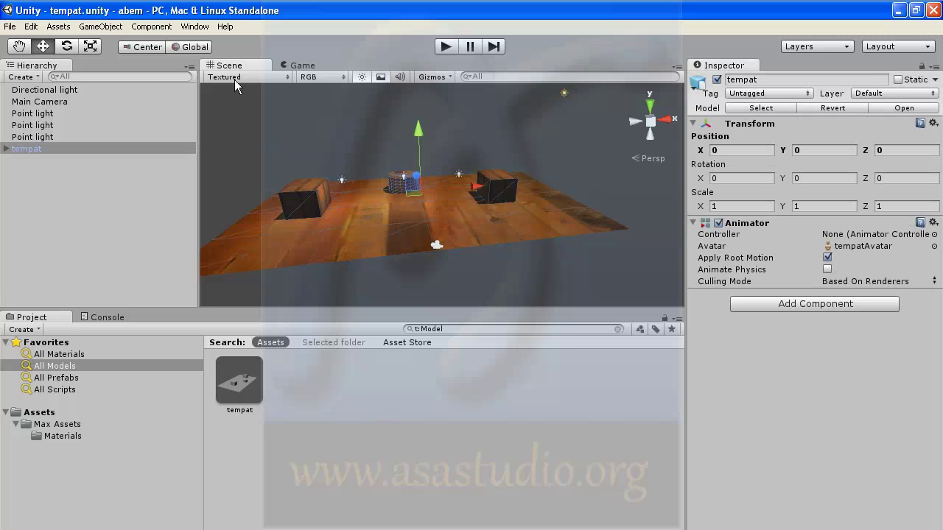
{"action": "left_click", "coordinate": [223, 28]}
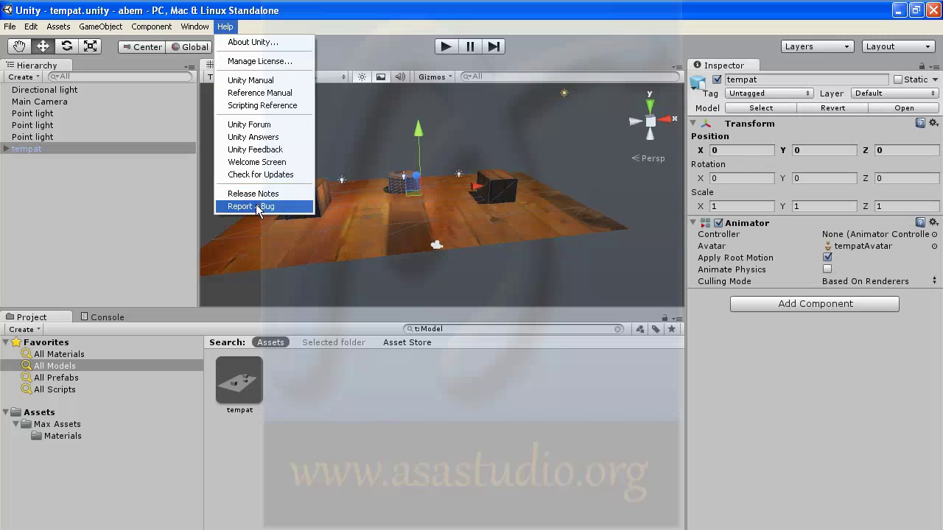
{"action": "mouse_move", "coordinate": [197, 29]}
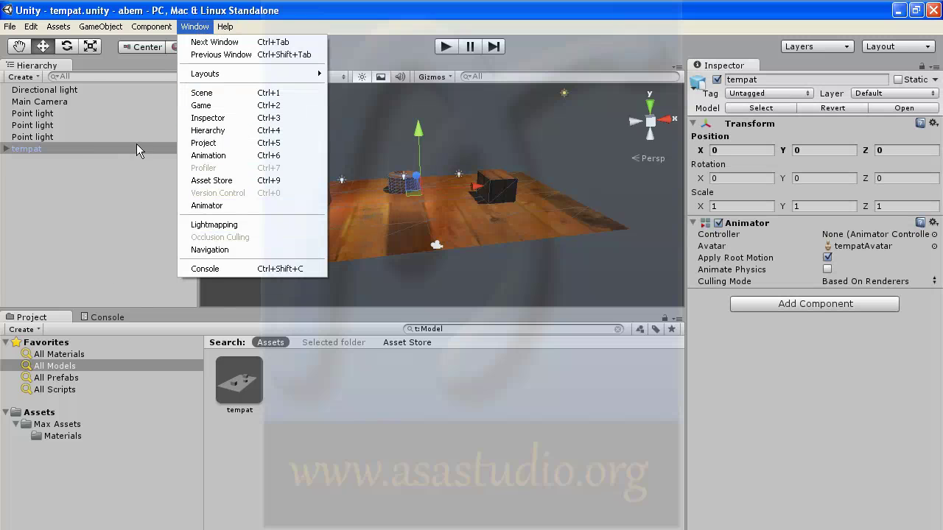
{"action": "mouse_move", "coordinate": [105, 30]}
{"action": "left_click", "coordinate": [25, 200]}
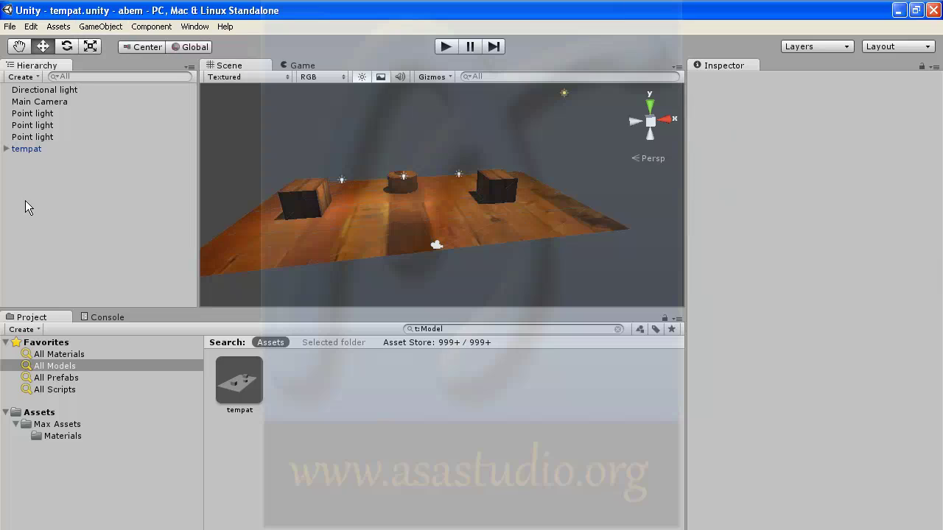
{"action": "left_click", "coordinate": [11, 29]}
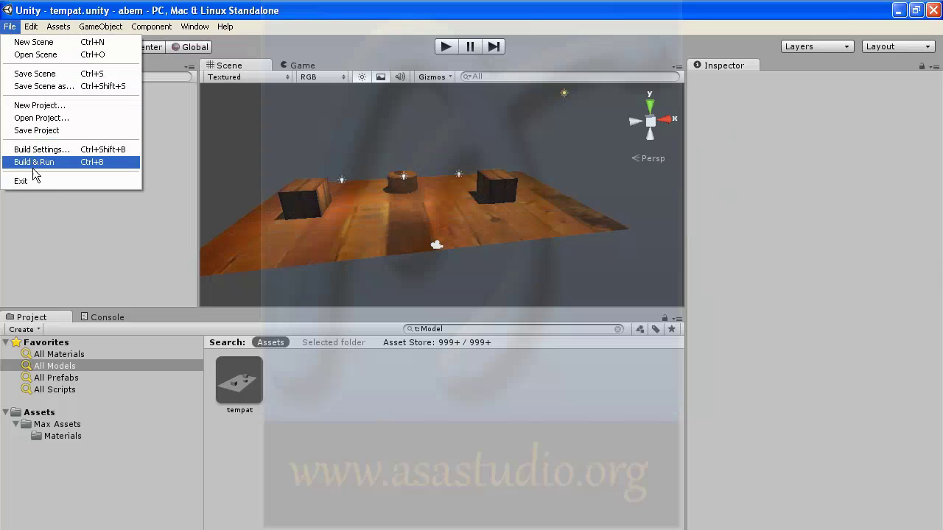
{"action": "left_click", "coordinate": [47, 214]}
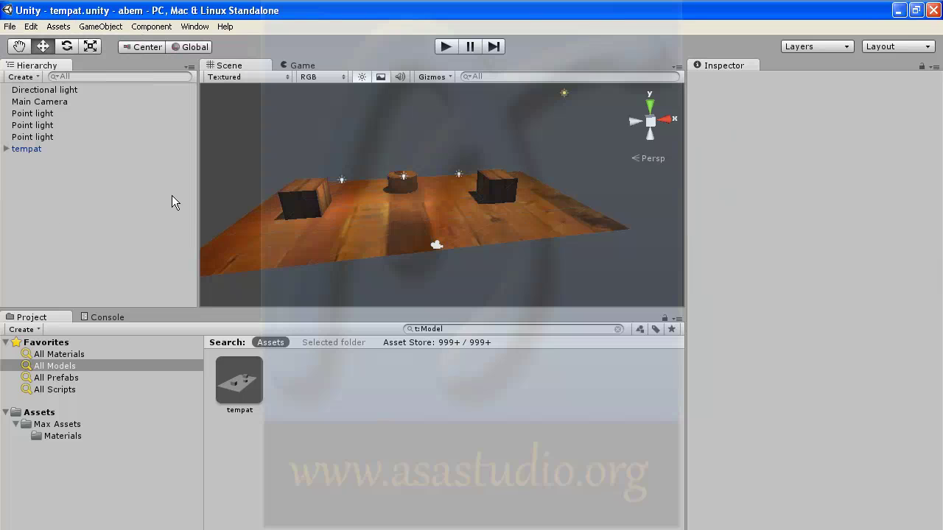